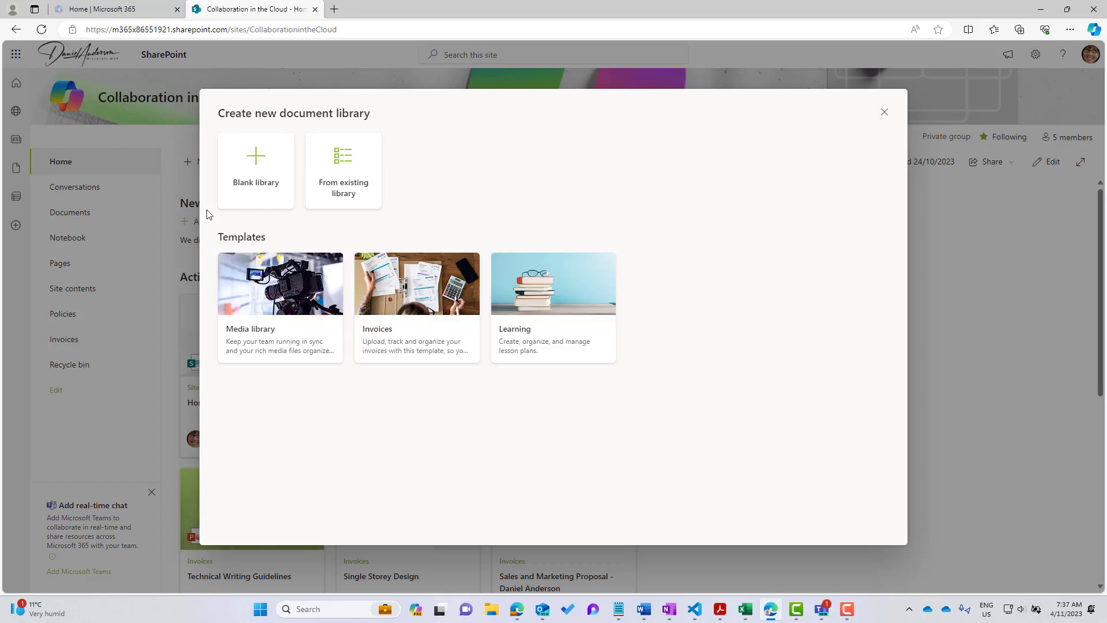
- Create a document library named Media library from the Media library template, shown in site navigation, after previewing its columns
click(248, 309)
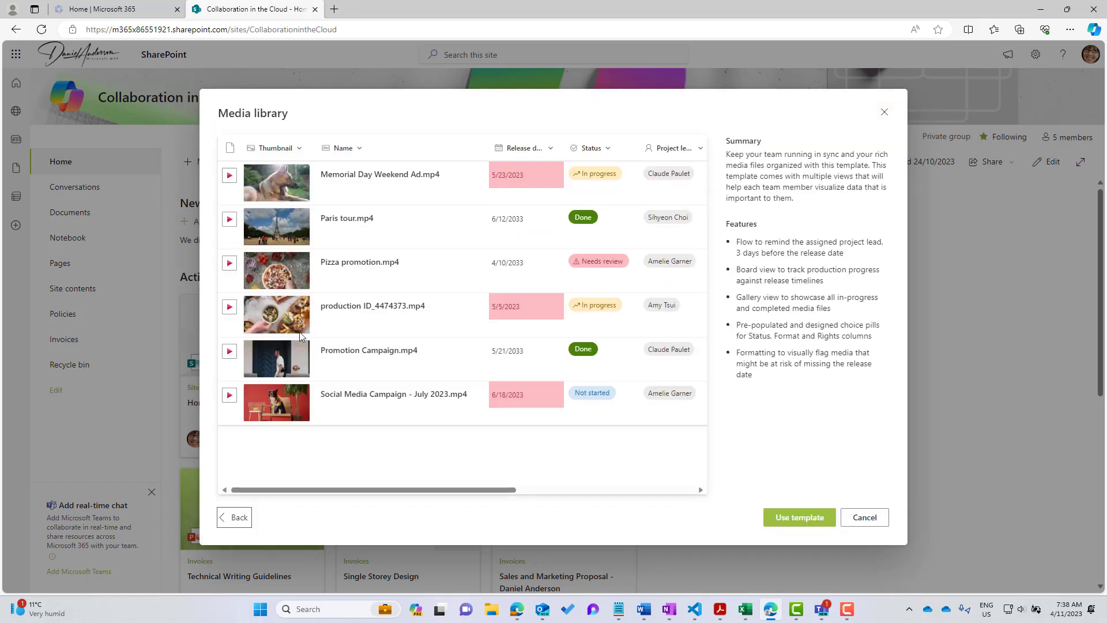
drag(469, 489, 688, 492)
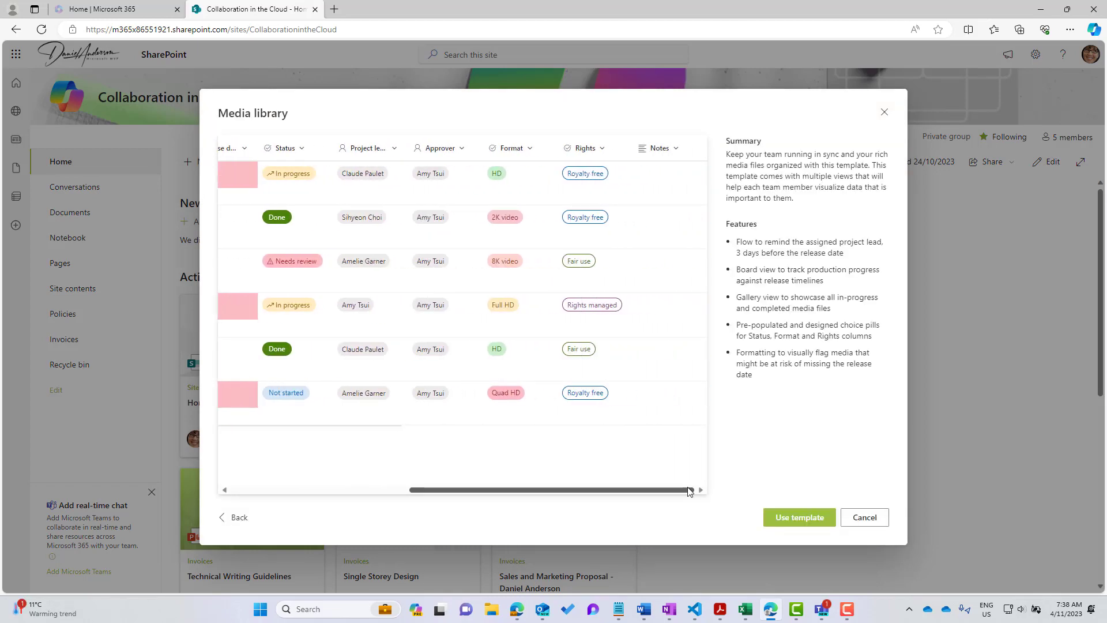
click(812, 522)
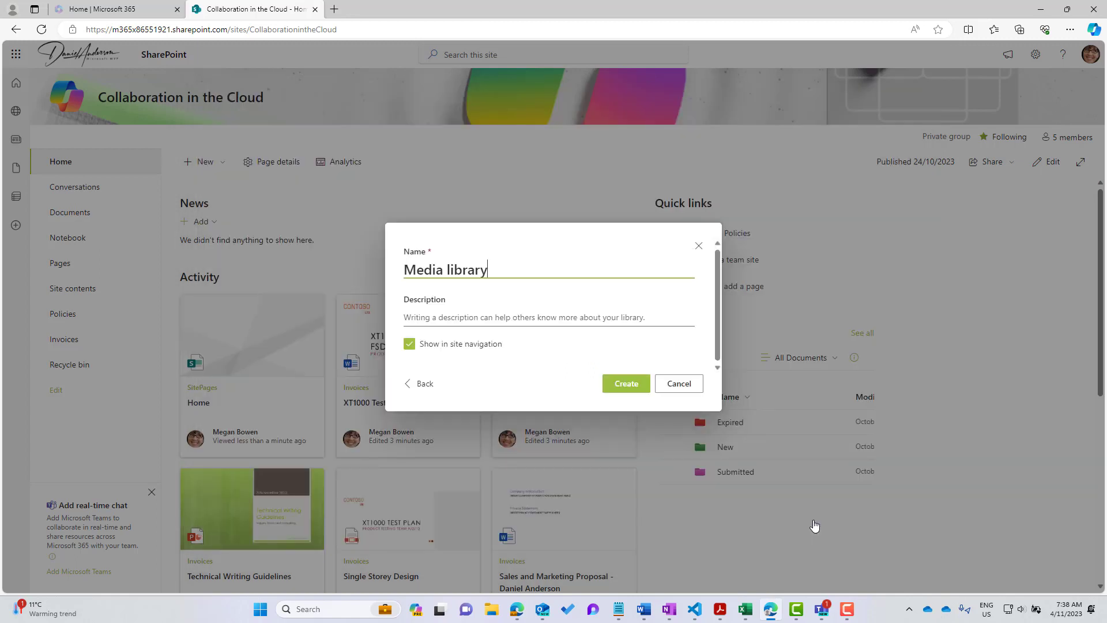
click(631, 385)
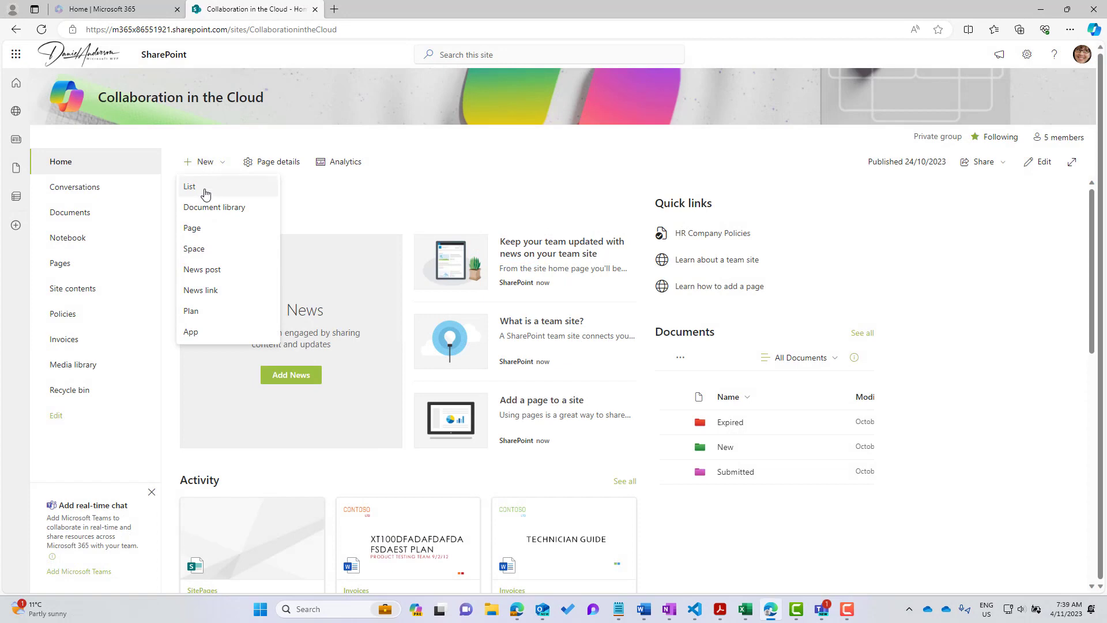
- Create a list named Issue tracker from the Microsoft Issue tracker template, shown in site navigation
click(206, 192)
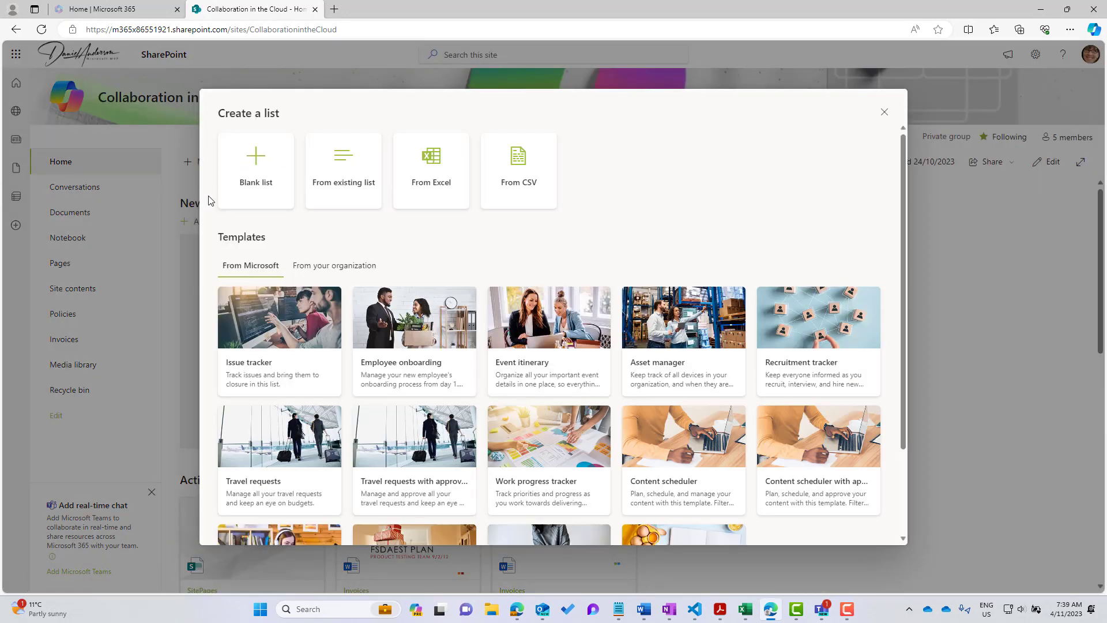
click(257, 340)
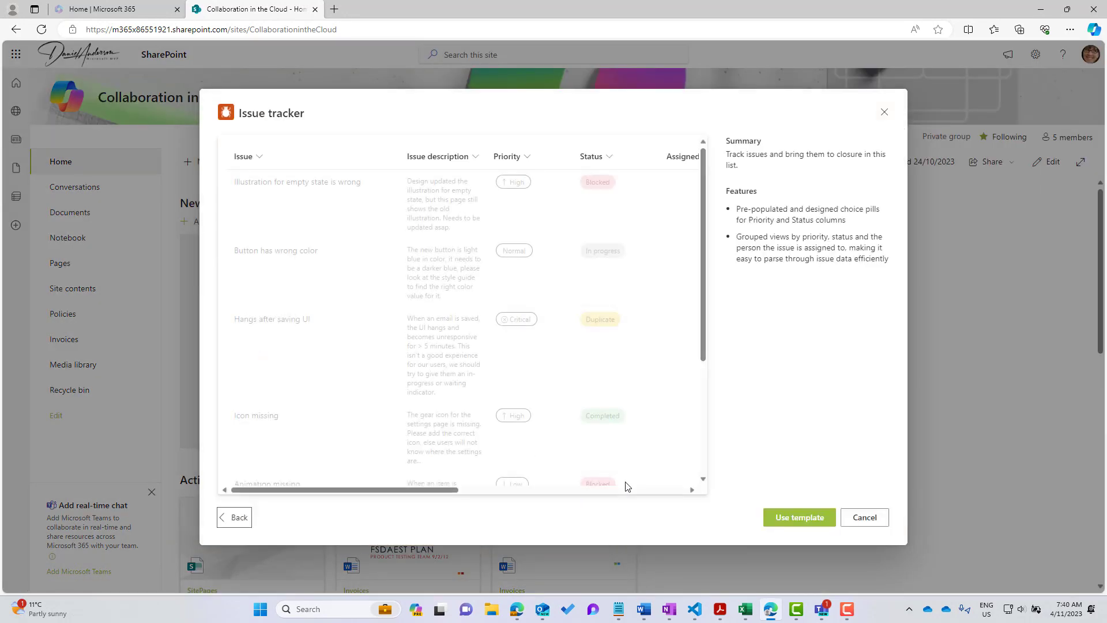
click(799, 521)
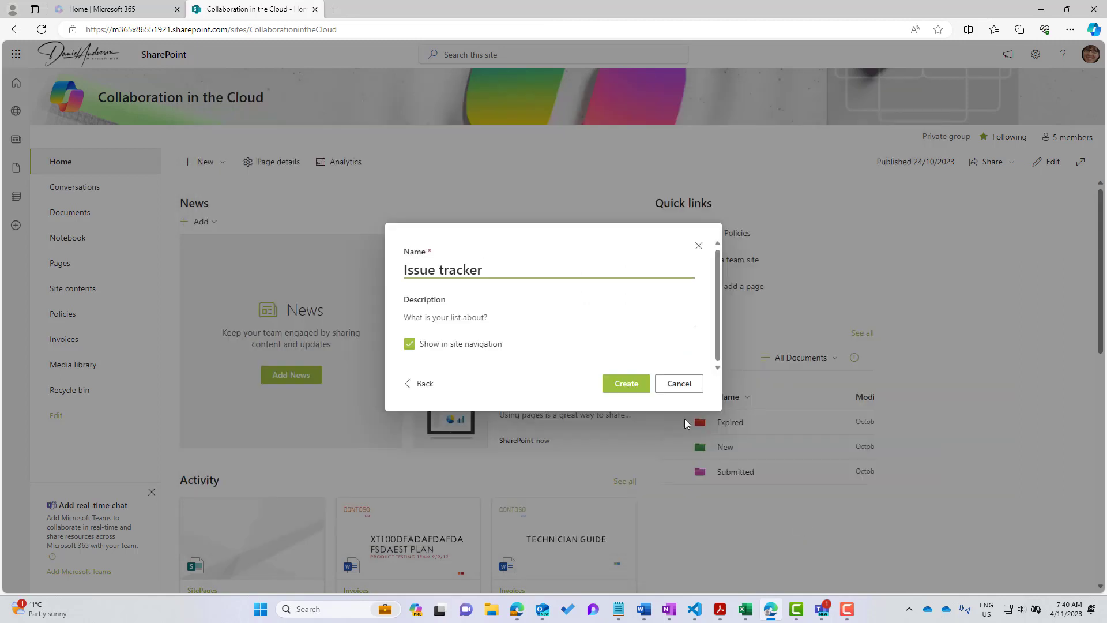
click(615, 385)
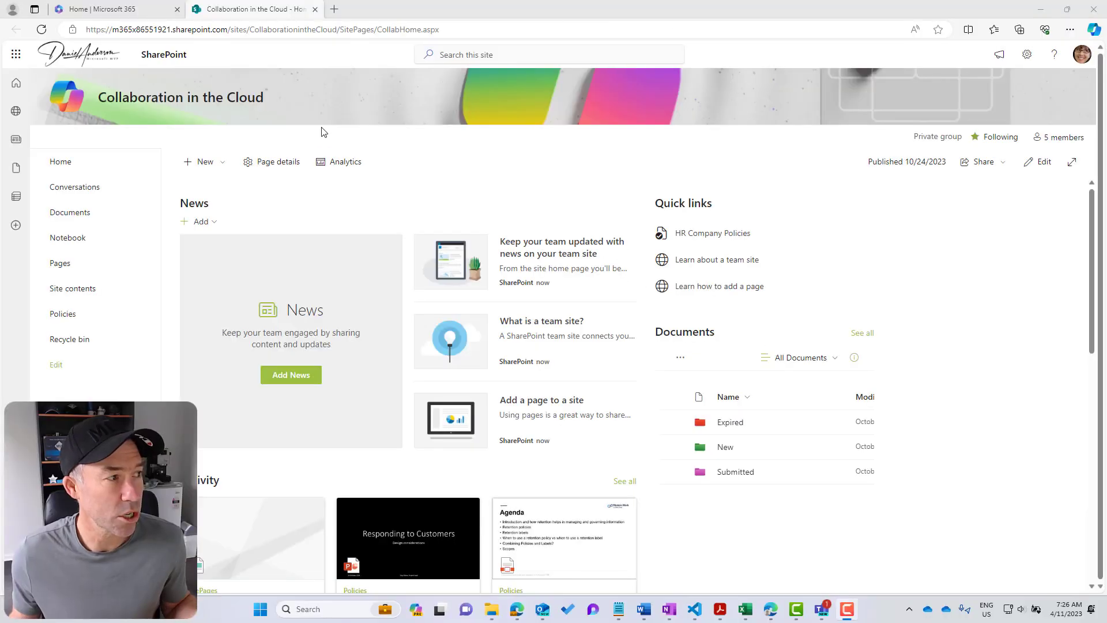
- Start a new document library with the Invoices template and preview the template's columns through to Order details
click(201, 166)
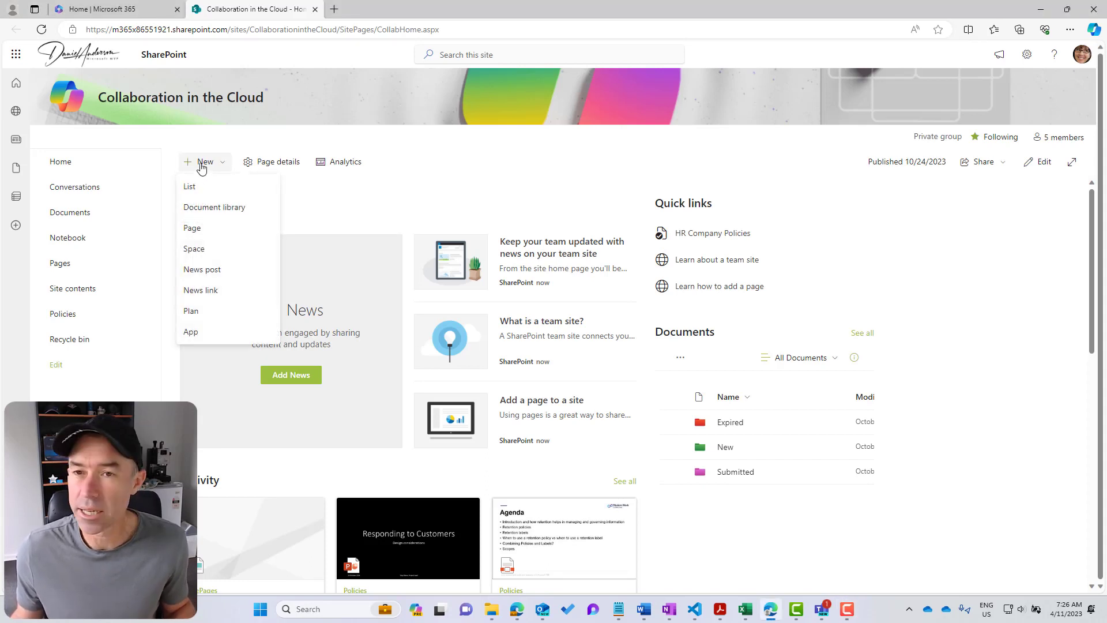
click(210, 215)
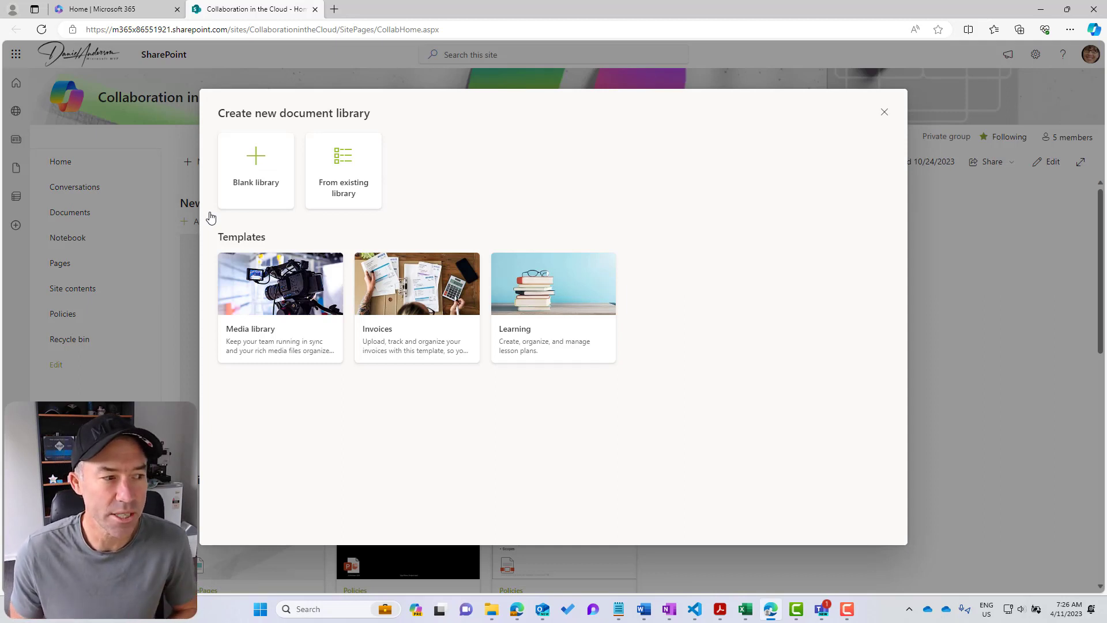
click(445, 341)
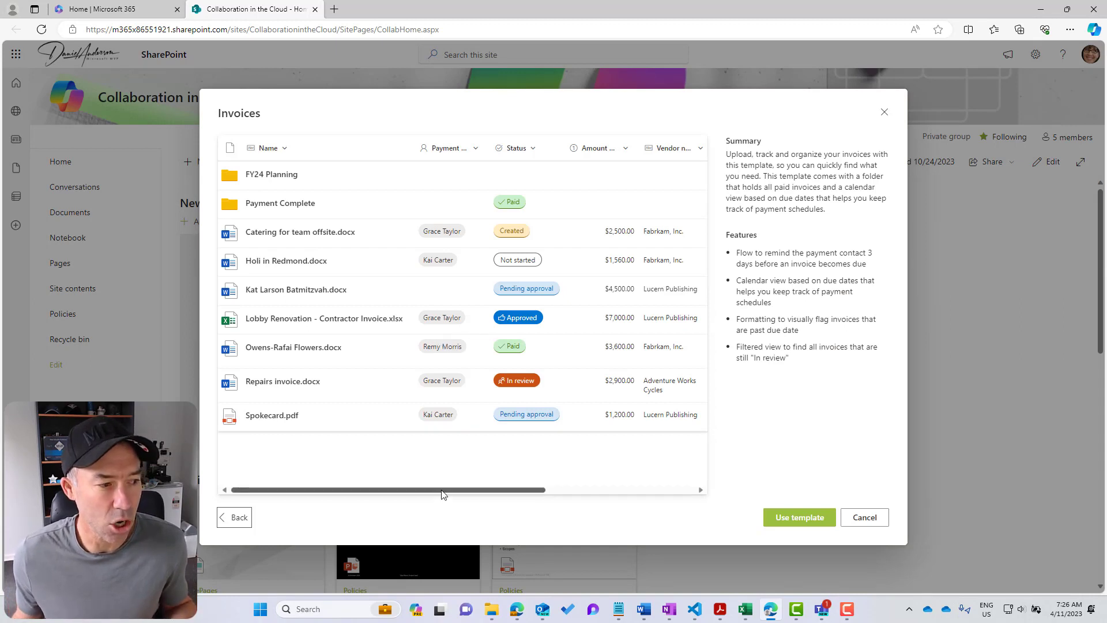
drag(442, 492, 444, 493)
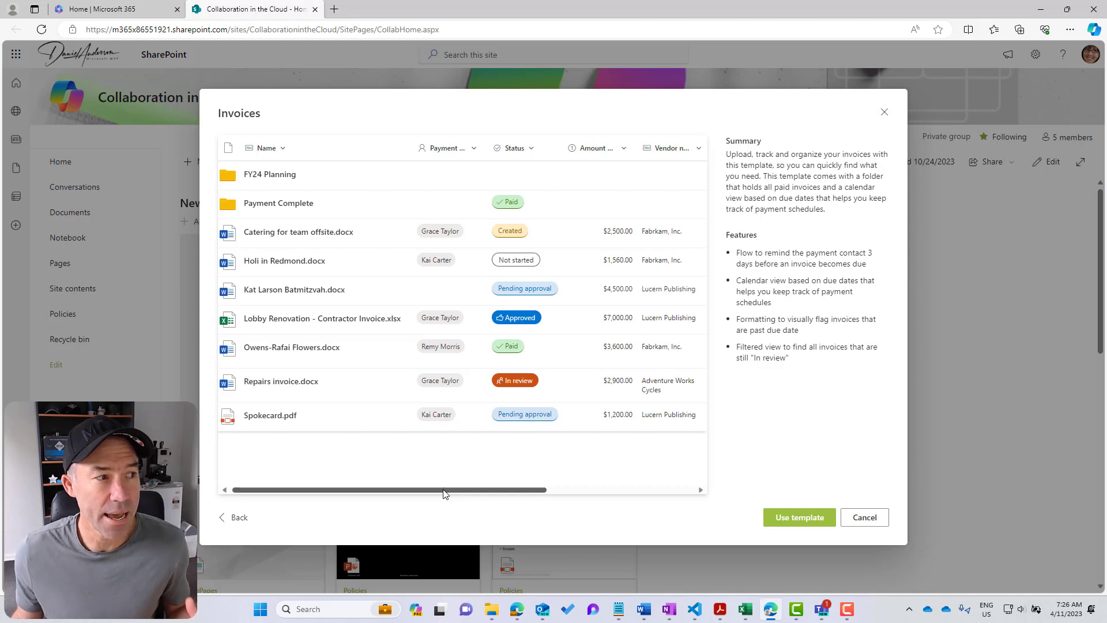
drag(444, 493, 450, 493)
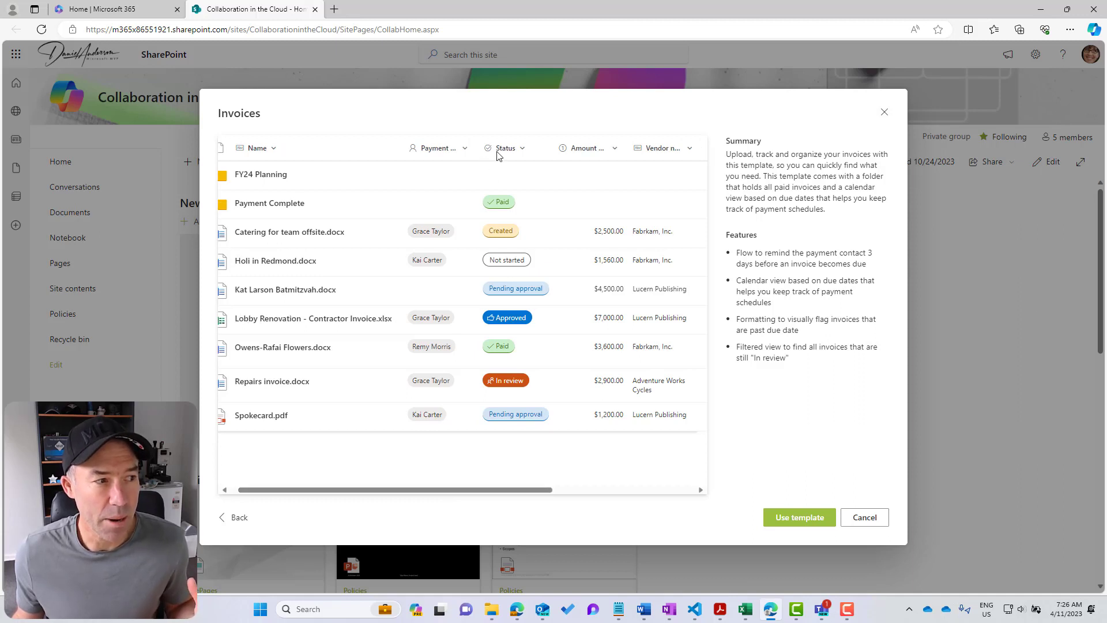
drag(503, 488, 669, 491)
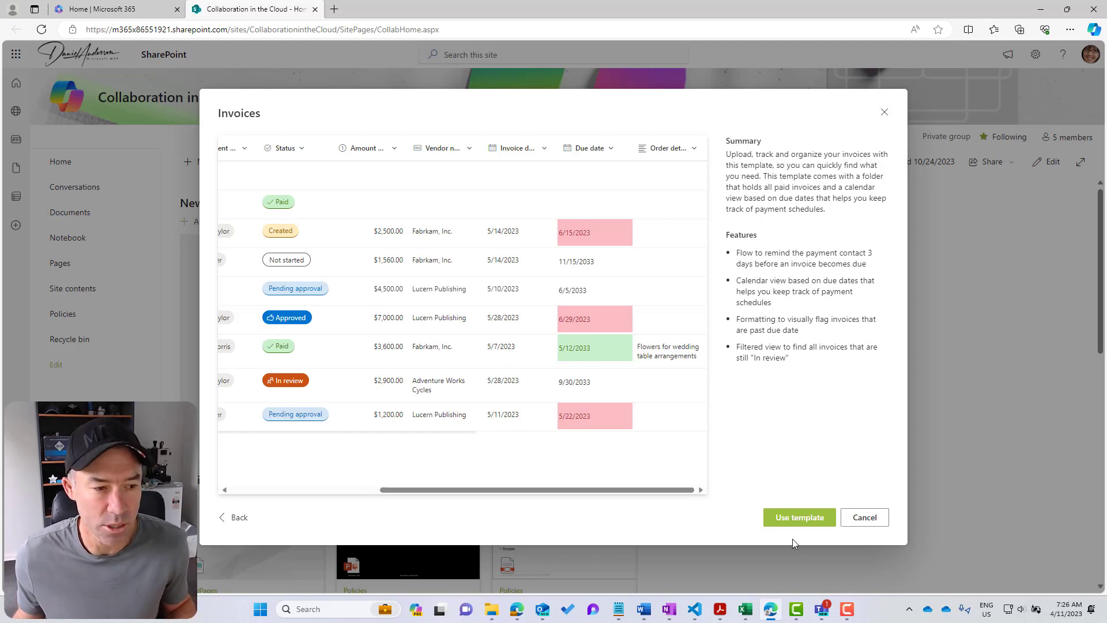
- Create the Invoices library from the template, shown in site navigation, and set up its due date reminder feature
click(805, 522)
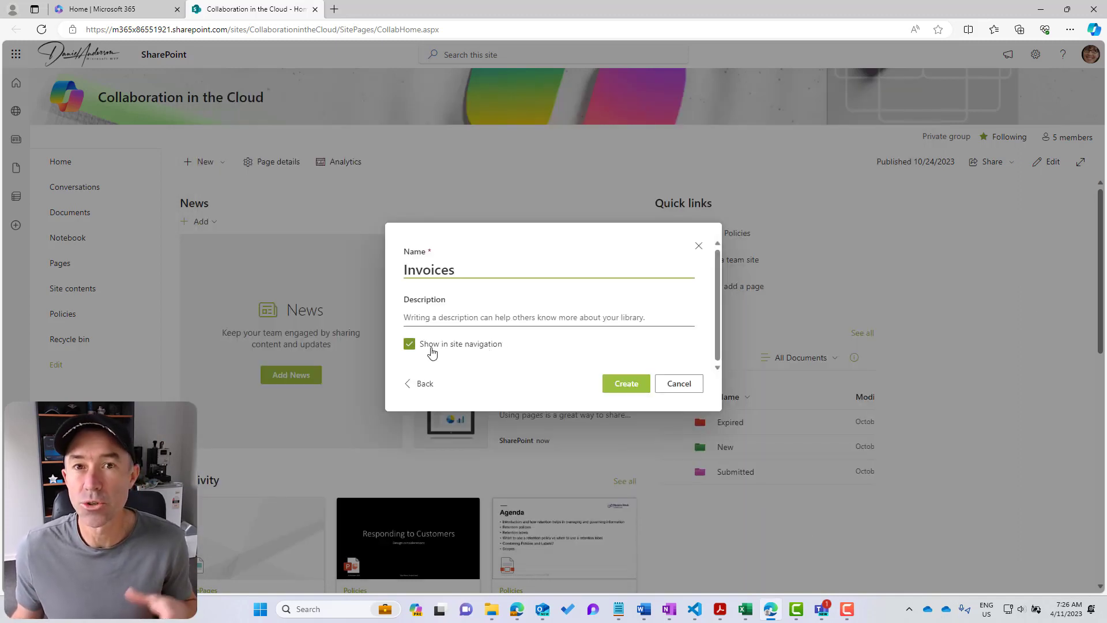
click(630, 384)
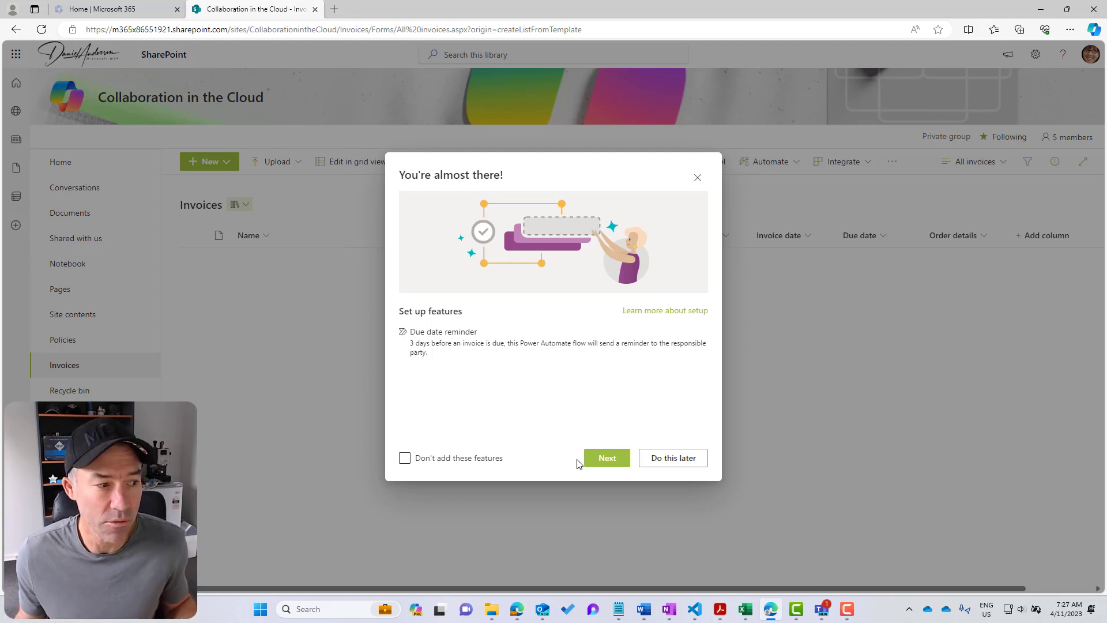
click(601, 459)
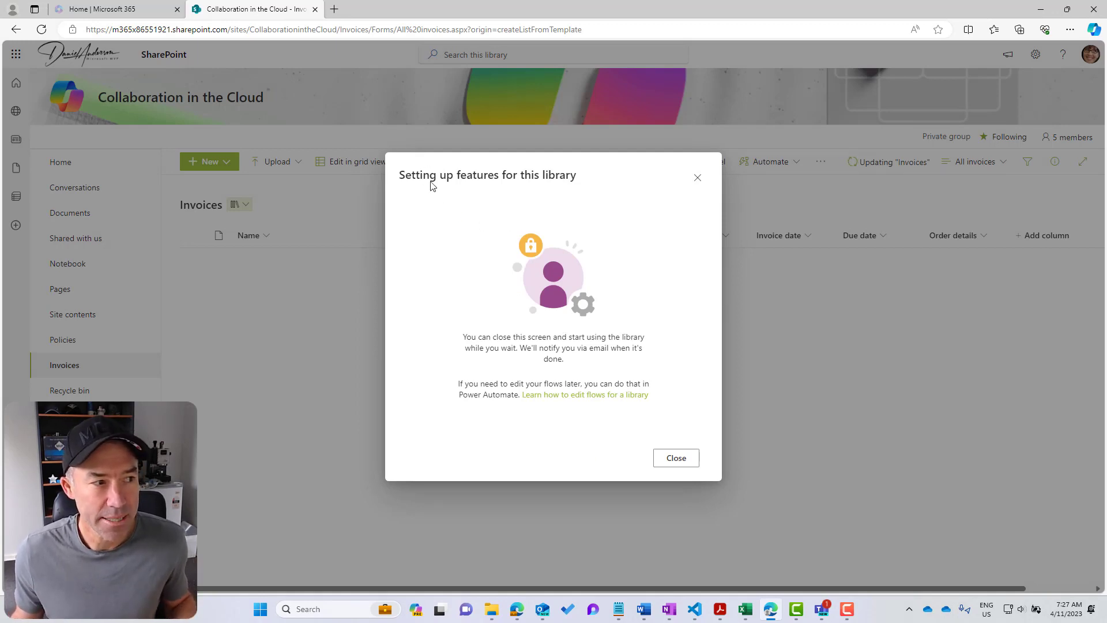
click(678, 459)
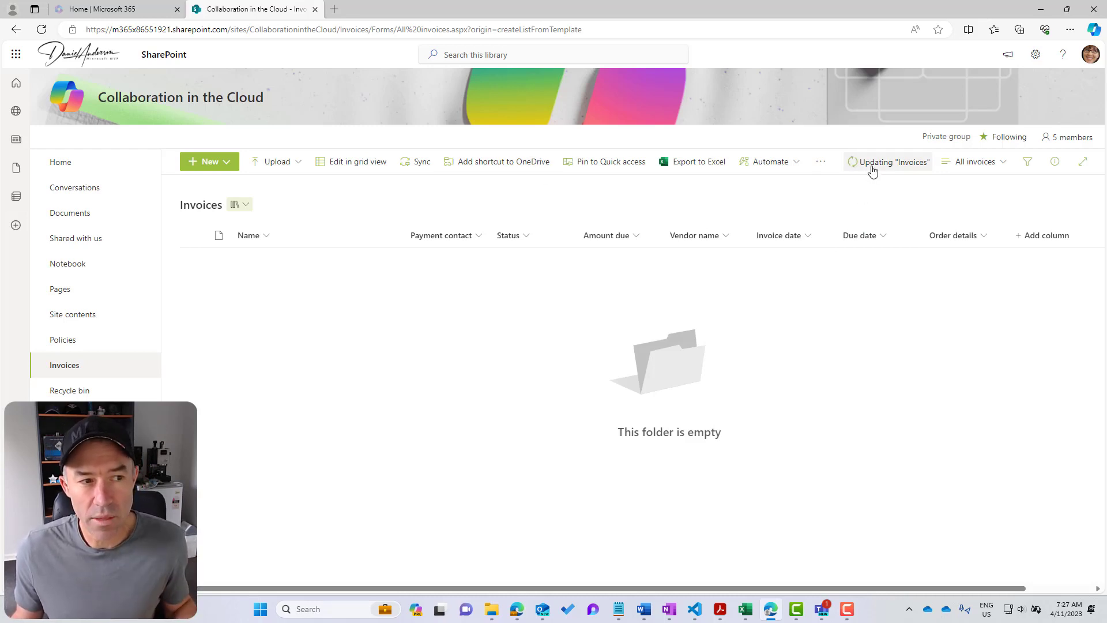
- Format the All invoices view with JSON that gives the "new" command the text "Add new Invoice" and icon CloudUpload, and preview it
click(991, 167)
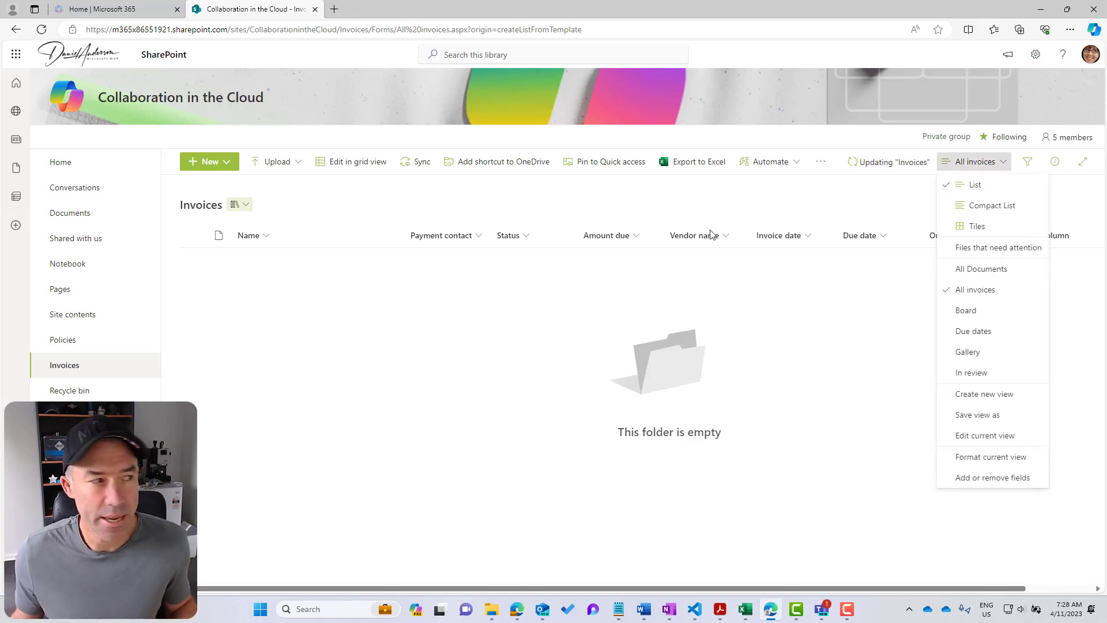
click(980, 459)
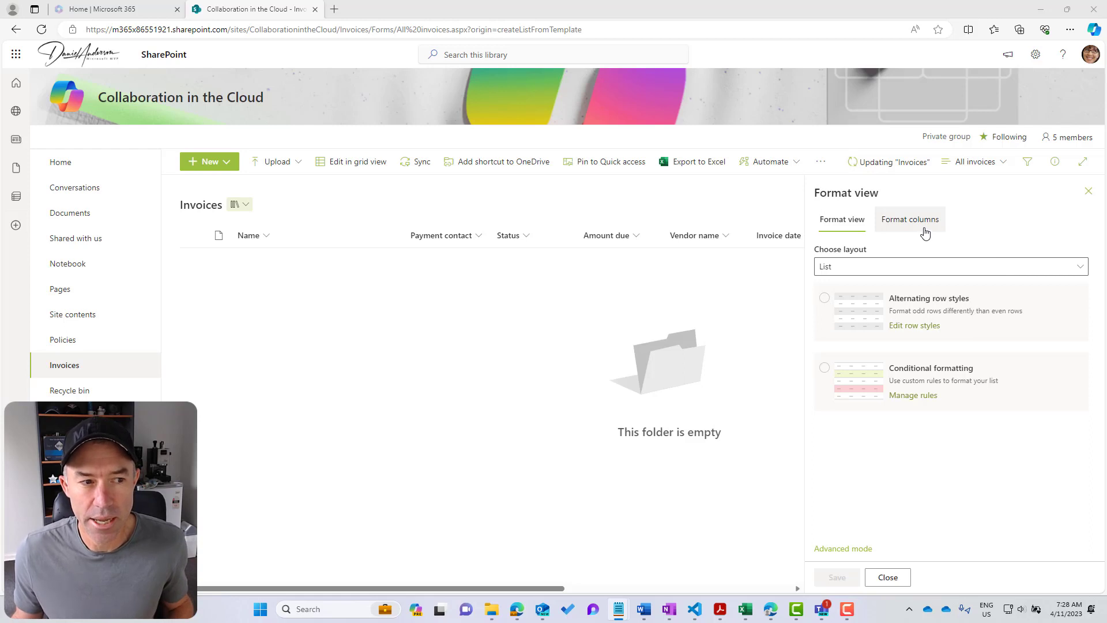
click(858, 552)
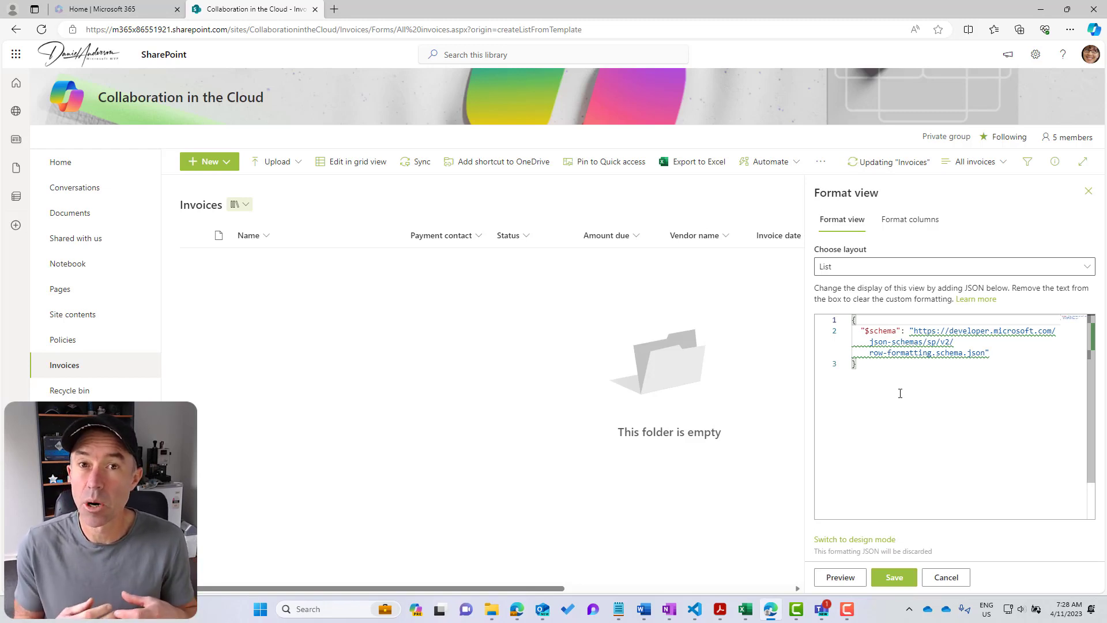
key(ctrl+a)
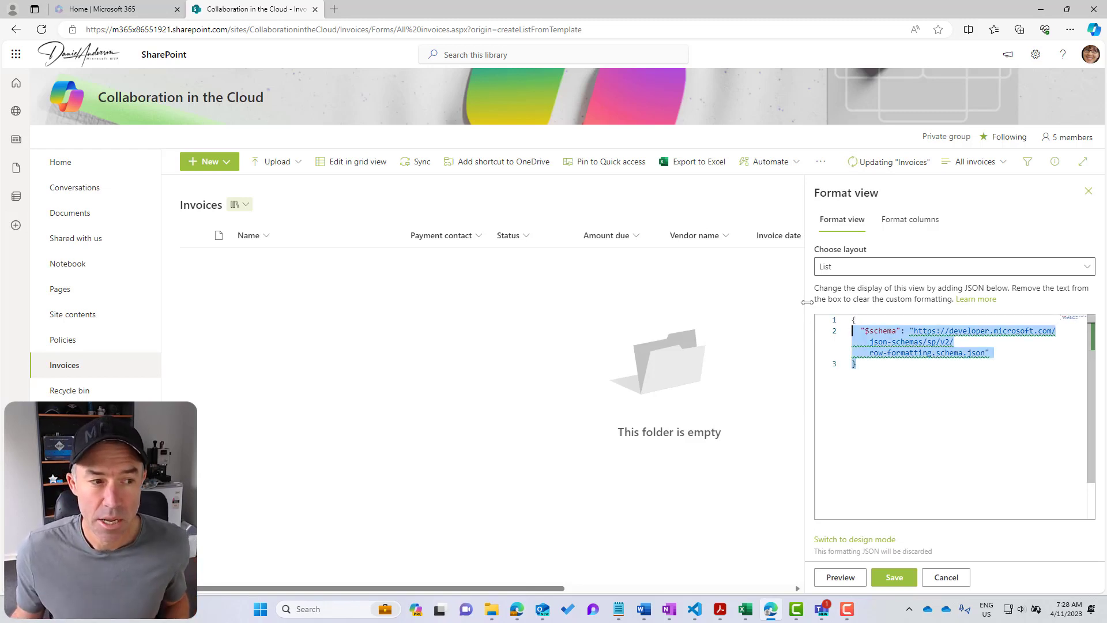
text({   "$schema": "https://developer.microsoft.com/json-schemas/sp/v2/row-formatting.schema.json",   "commandBarProps": {     "commands": [       {         "key": "new",         "text": "Add new Invoice",         "iconName":"CloudUpload"       }     ]   } })
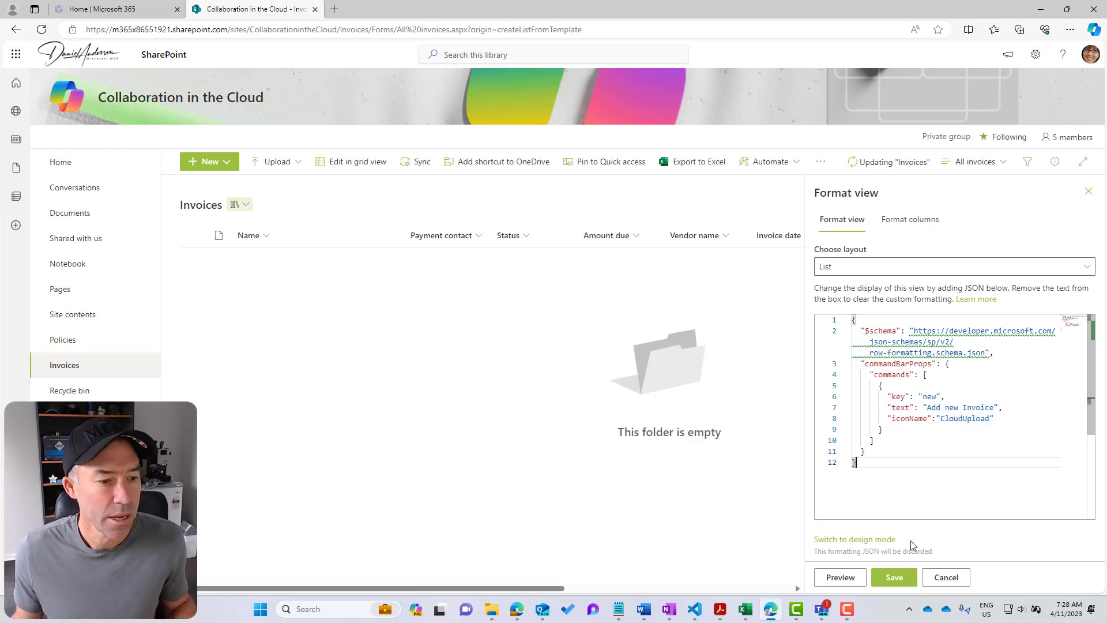
click(844, 581)
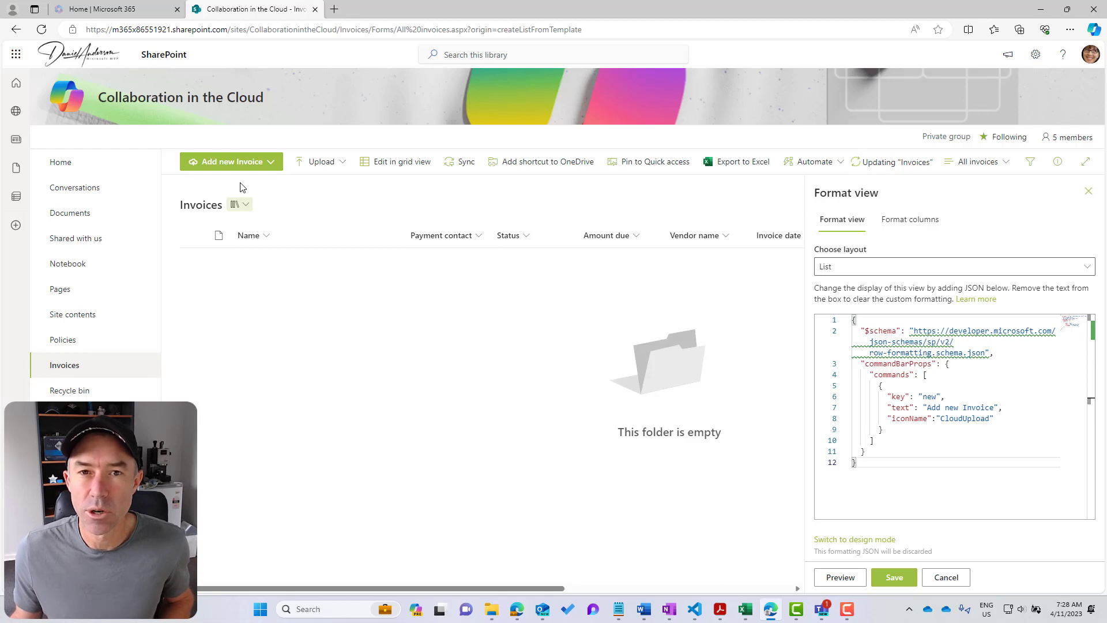
- Change the command text in the view's JSON to "Upload a new Invoice", preview and save the formatting, and close the formatting pane
double_click(934, 407)
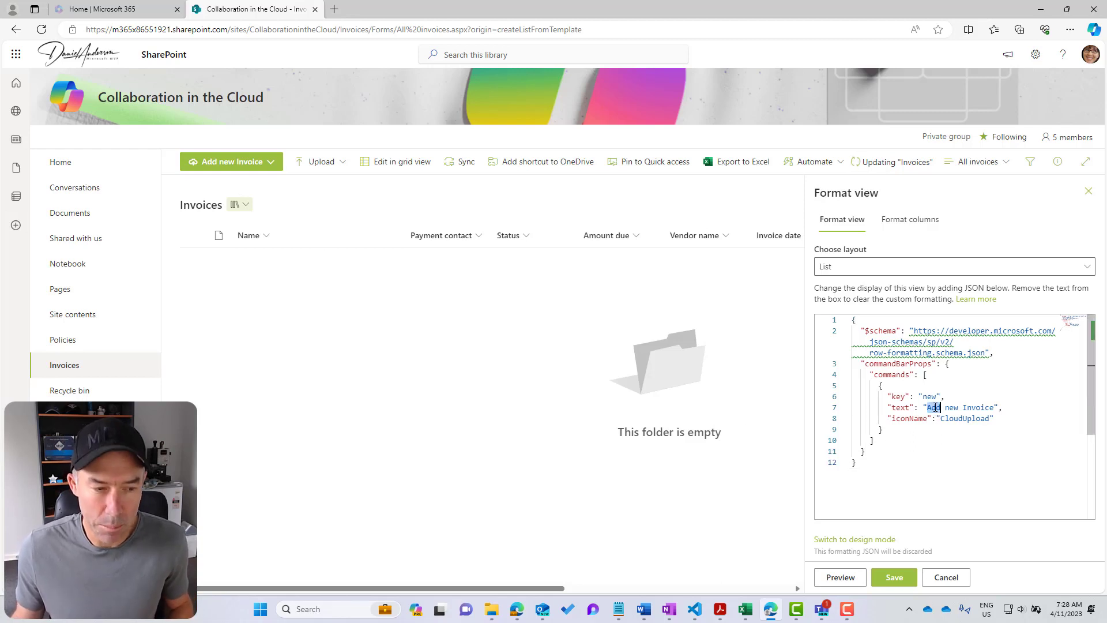
text(Up)
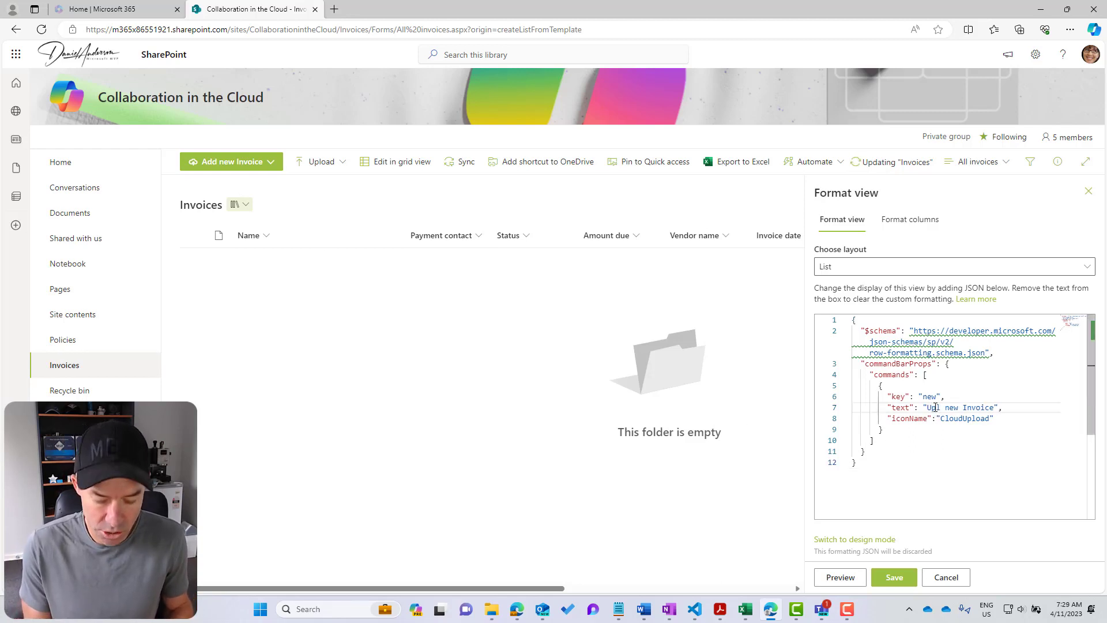
text(load a)
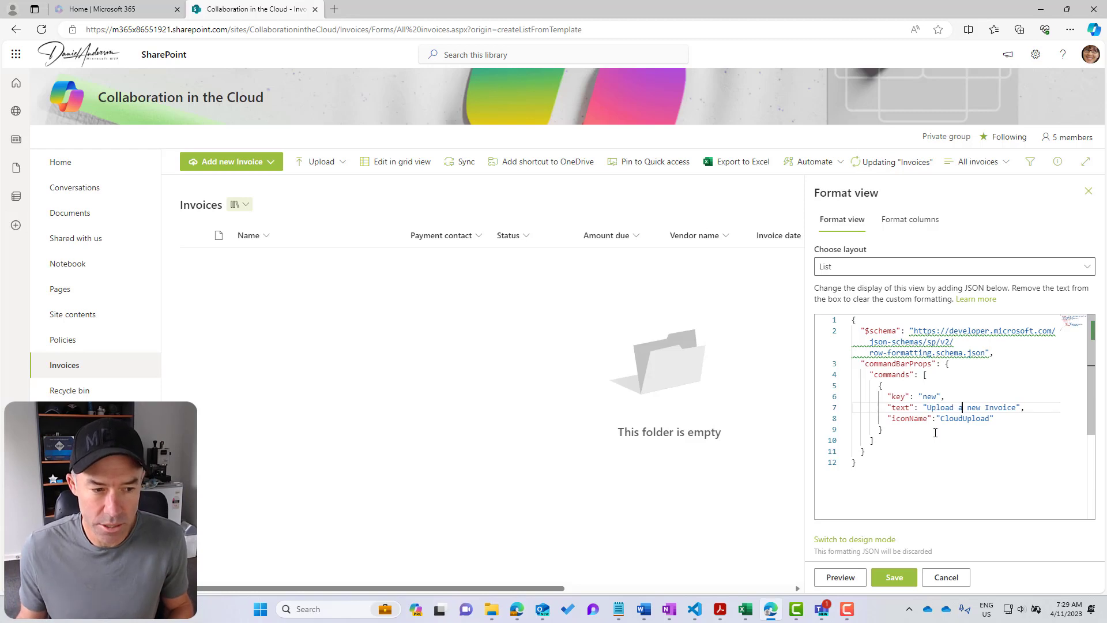
click(840, 577)
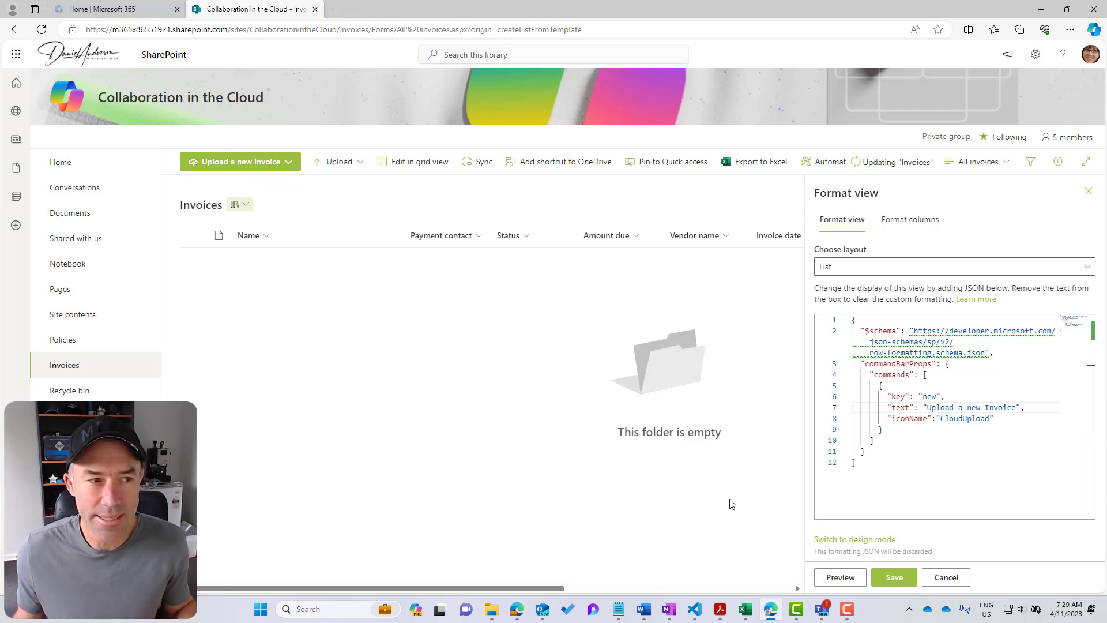
click(904, 588)
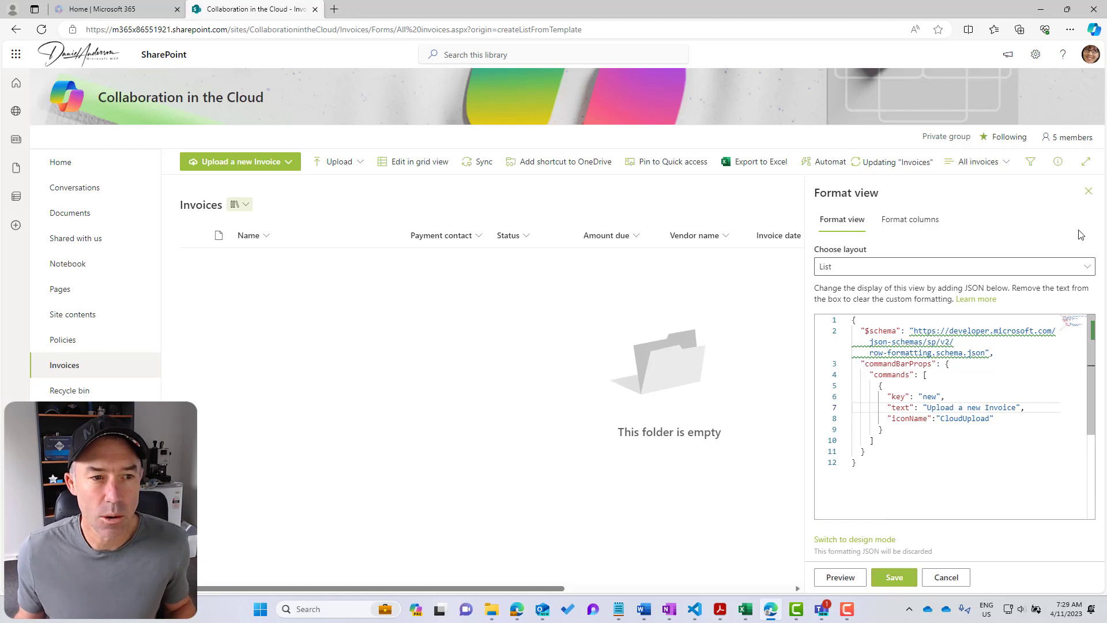
click(1087, 193)
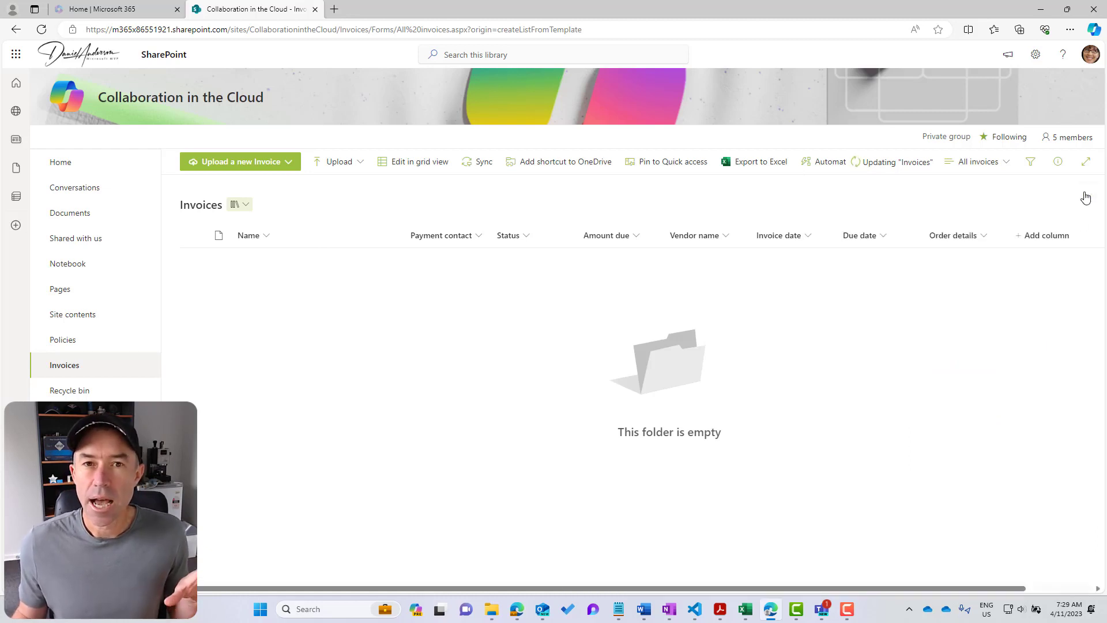